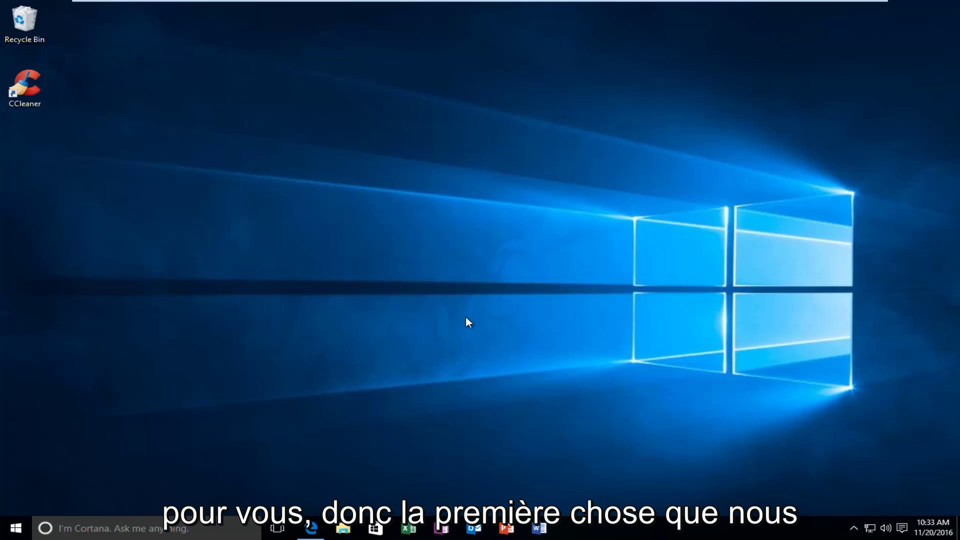
Step: Search the Start menu for chrome and open the Google Chrome result's file location
click(15, 528)
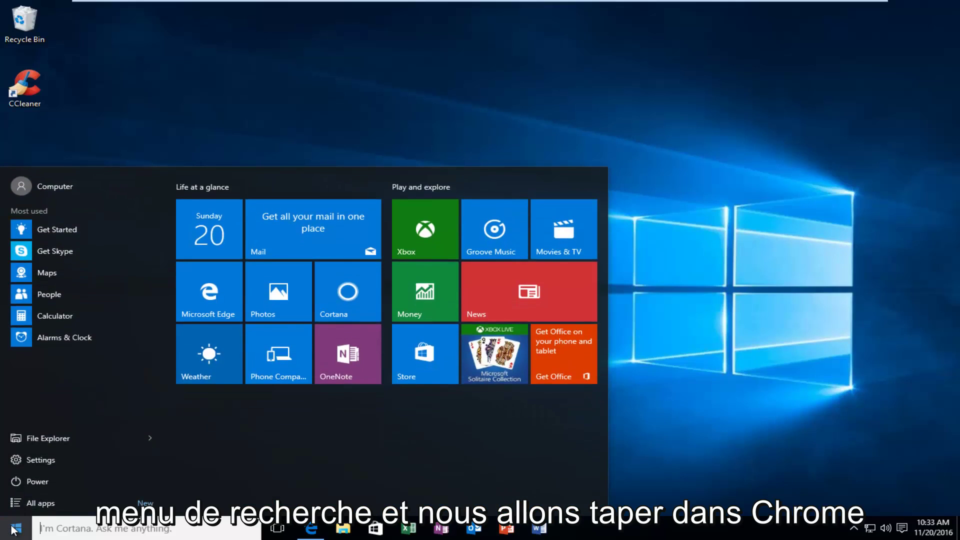
text(chrome)
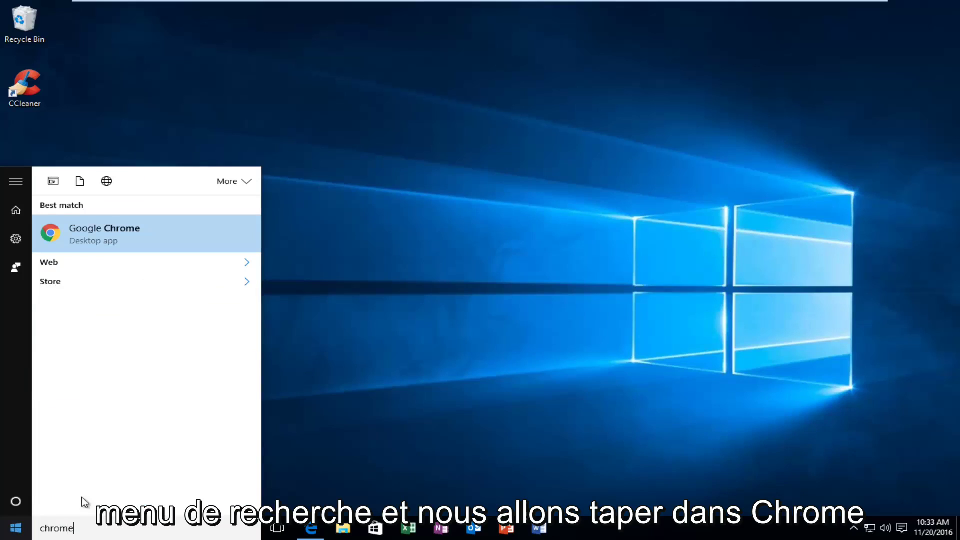
right_click(113, 234)
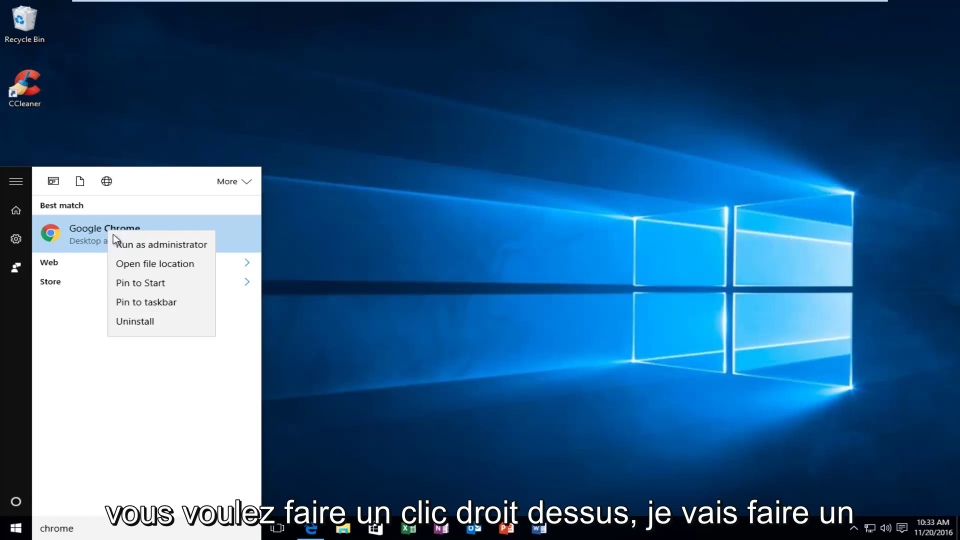
click(141, 263)
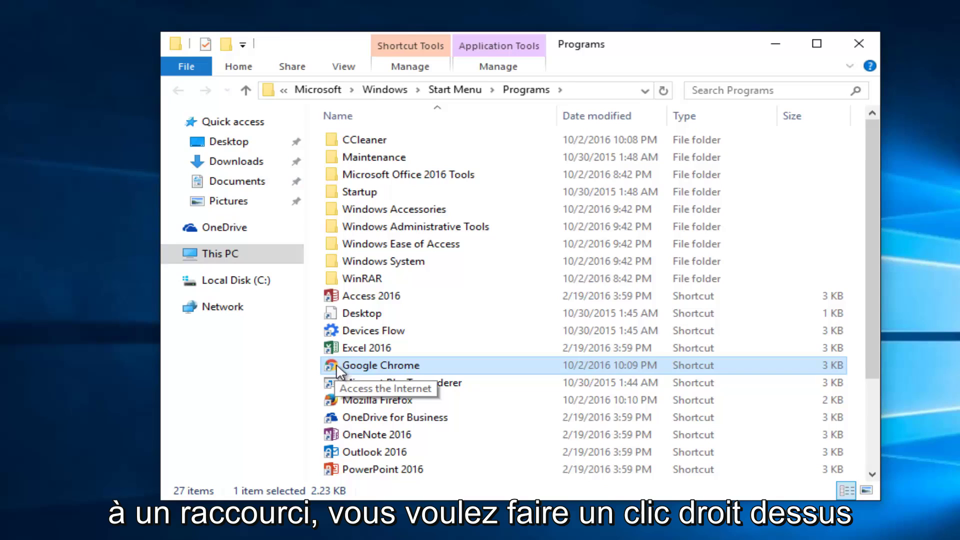
Step: Copy the Google Chrome shortcut from the Programs folder and close File Explorer
right_click(351, 366)
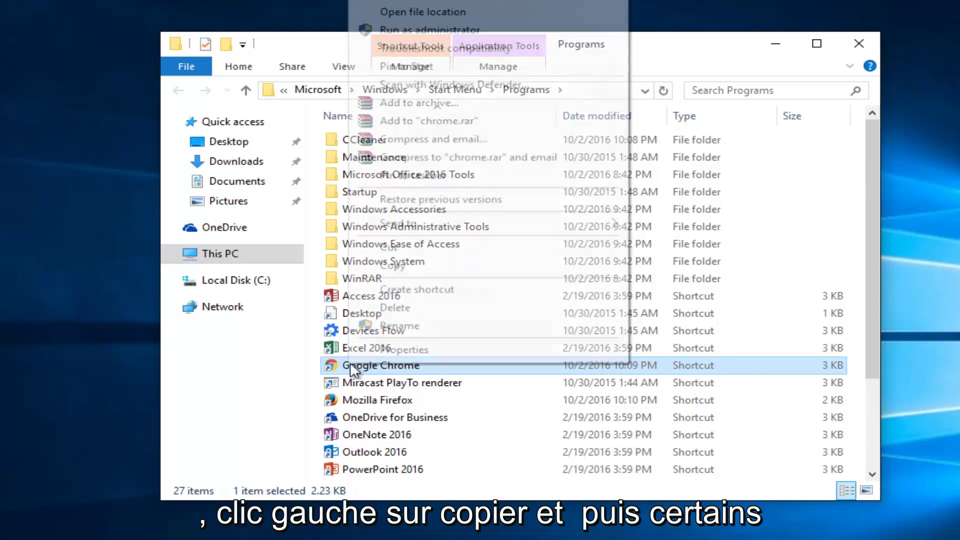
click(388, 265)
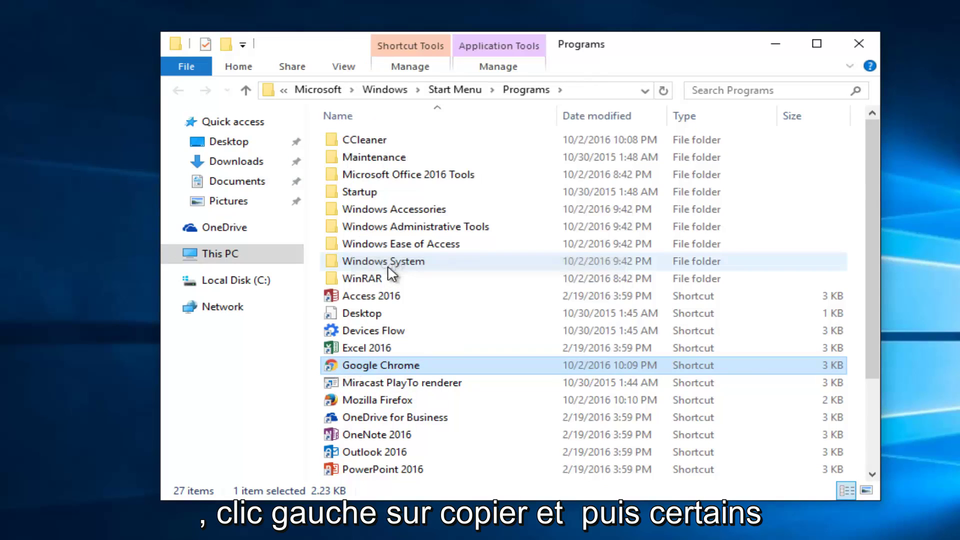
click(859, 44)
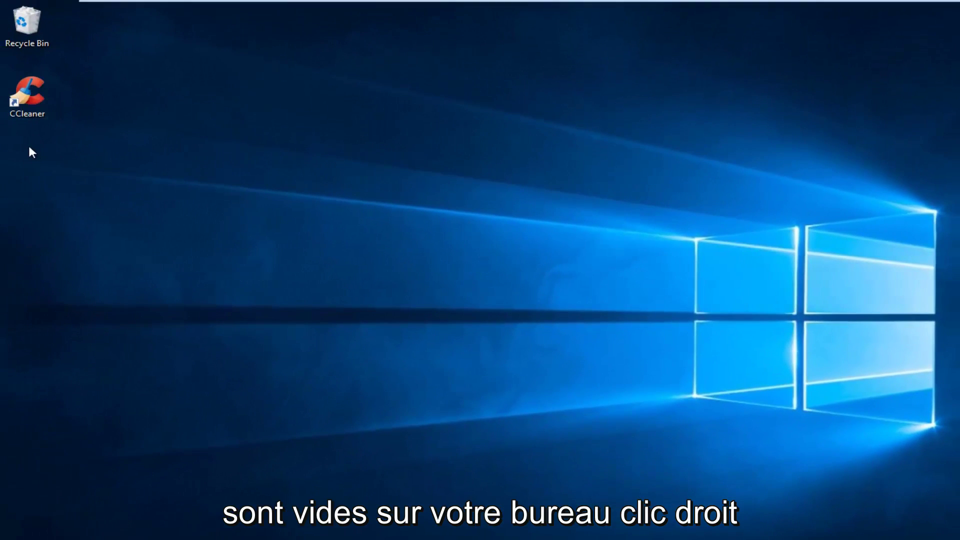
Step: Paste the Chrome shortcut onto the desktop and bring up its Properties window
right_click(28, 147)
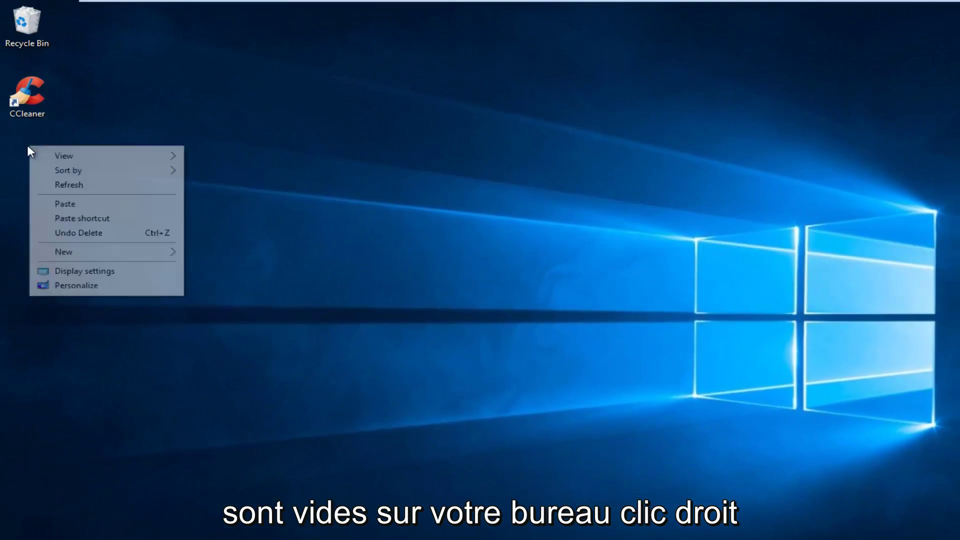
click(81, 205)
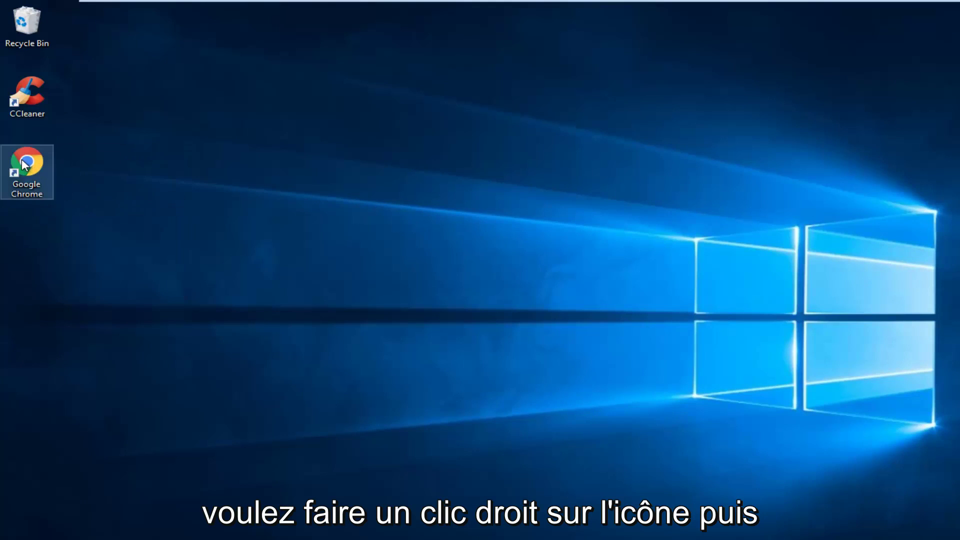
right_click(24, 163)
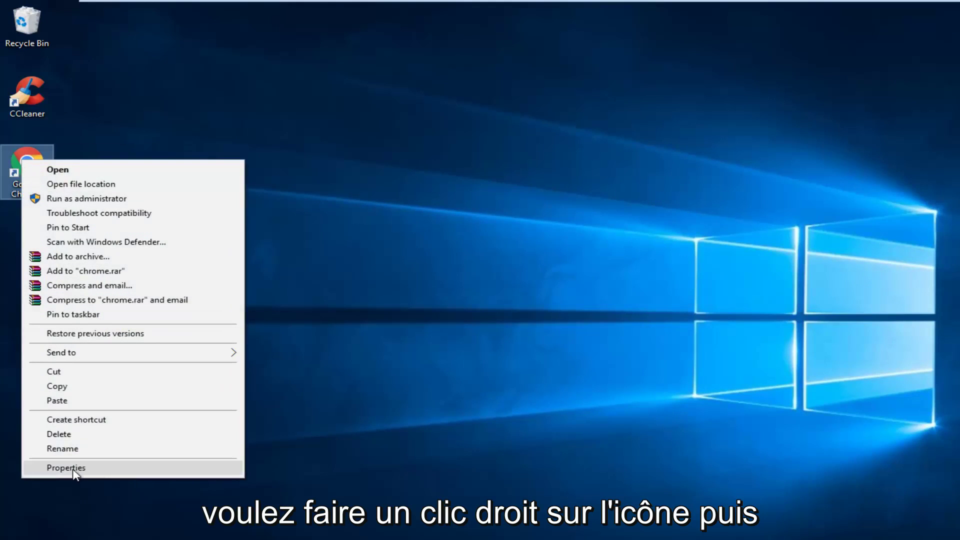
click(72, 469)
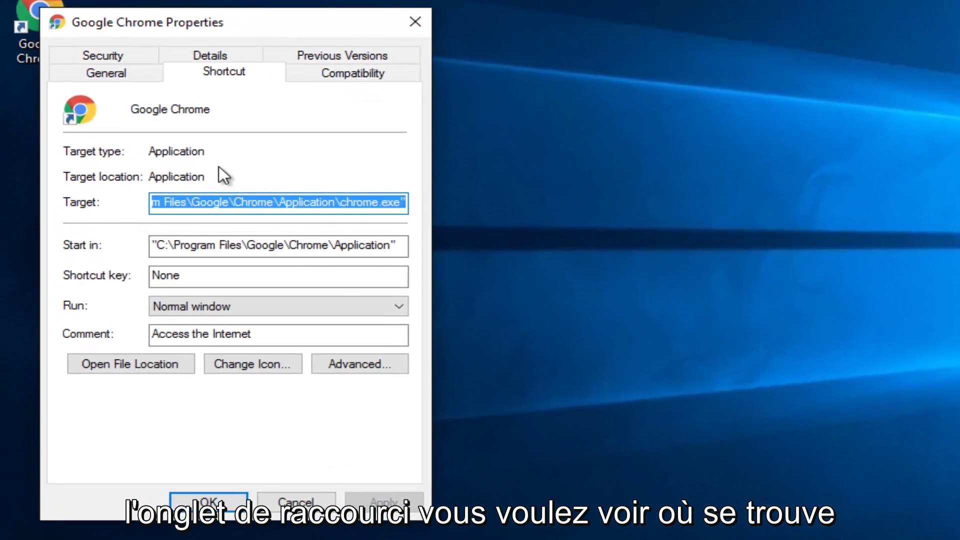
Step: Append -no-sandbox after chrome.exe in the shortcut's Target and apply the change
drag(368, 203, 420, 203)
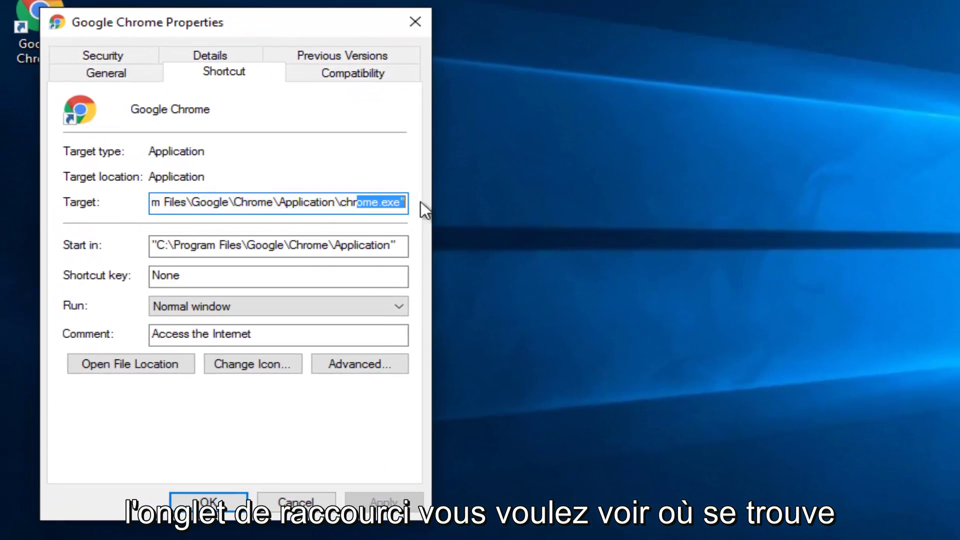
click(395, 203)
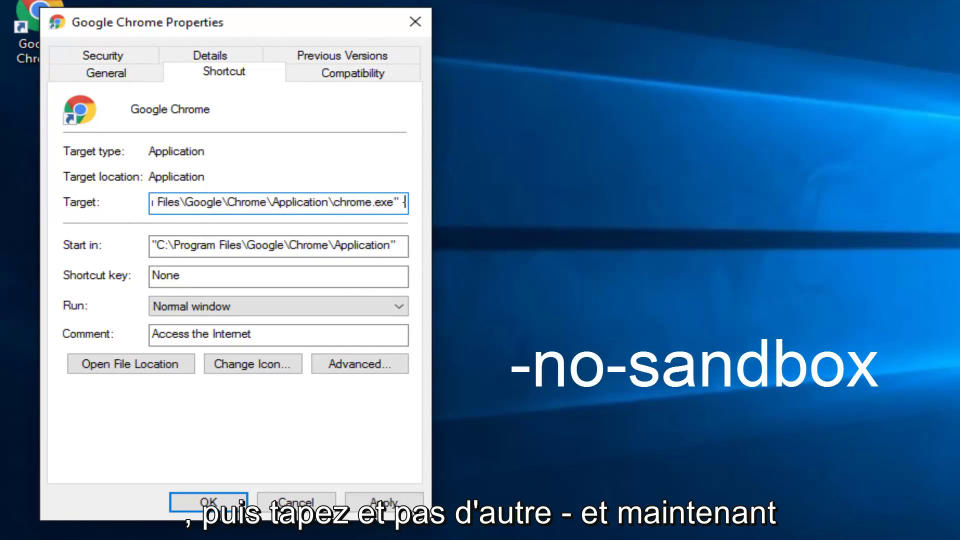
text(-no)
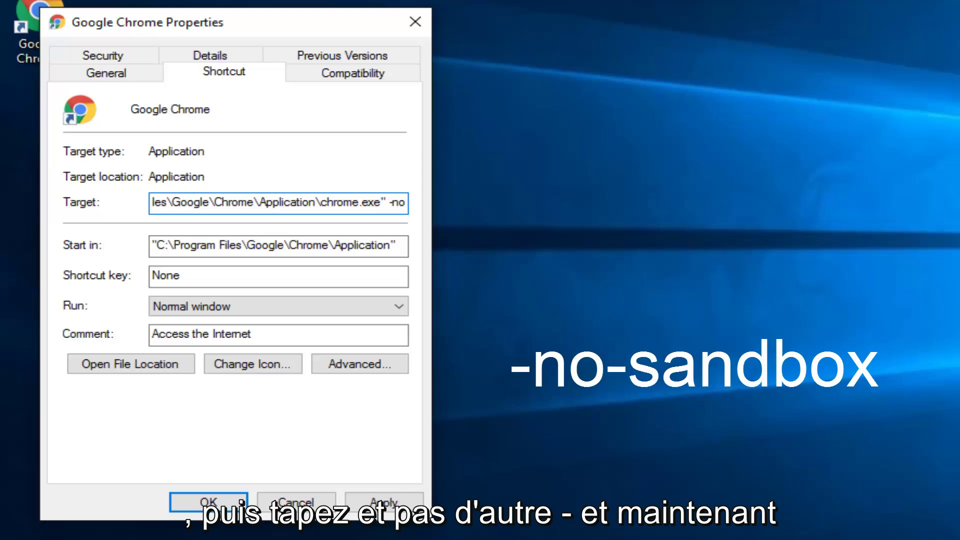
text(-san)
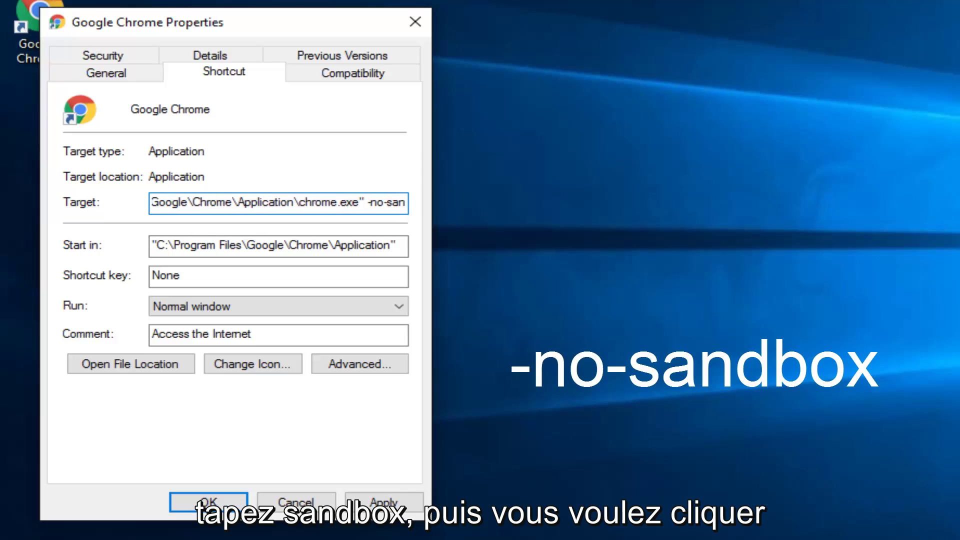
text(dbo)
key(BackSpace)
key(BackSpace)
key(BackSpace)
text(dbox)
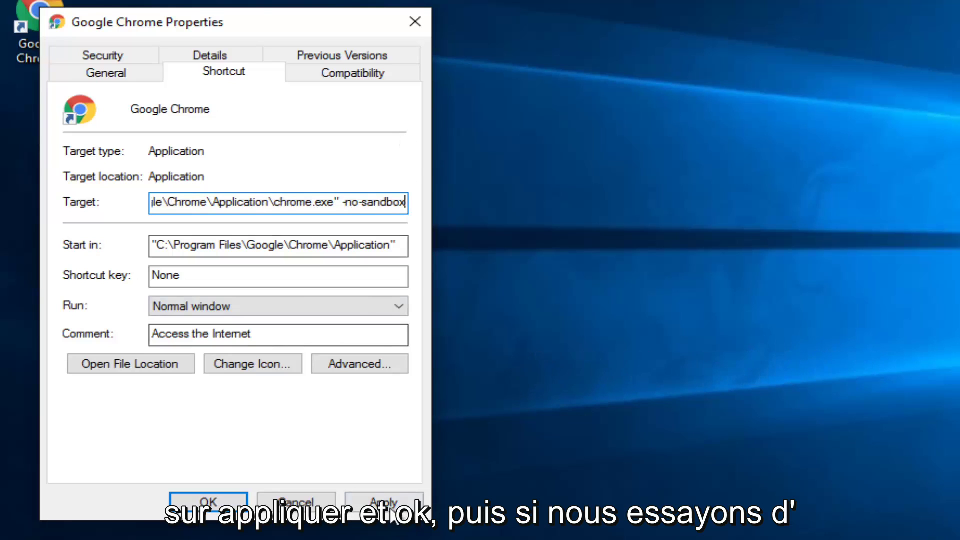
click(384, 503)
click(208, 502)
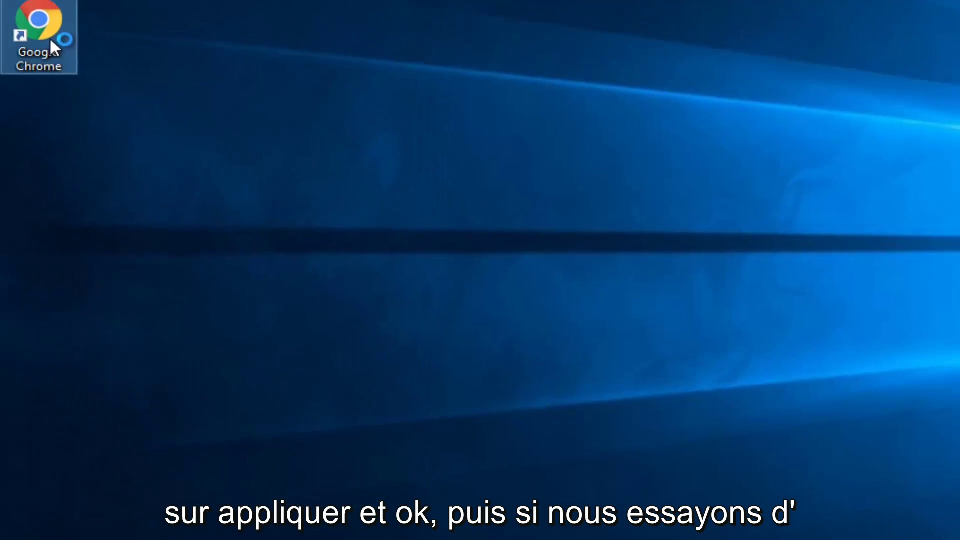
Step: Launch Chrome from the edited shortcut, close it, then search Start for programs
double_click(24, 156)
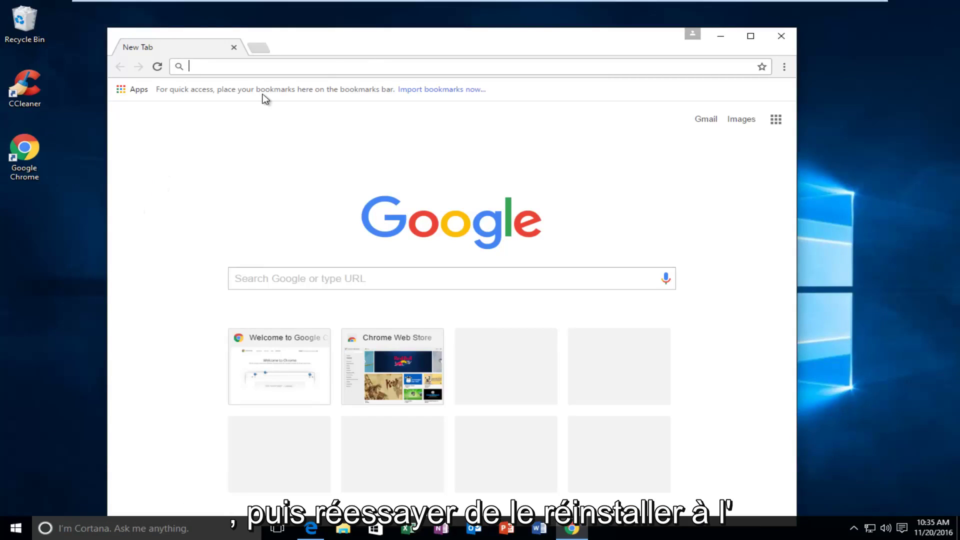
click(781, 36)
click(3, 535)
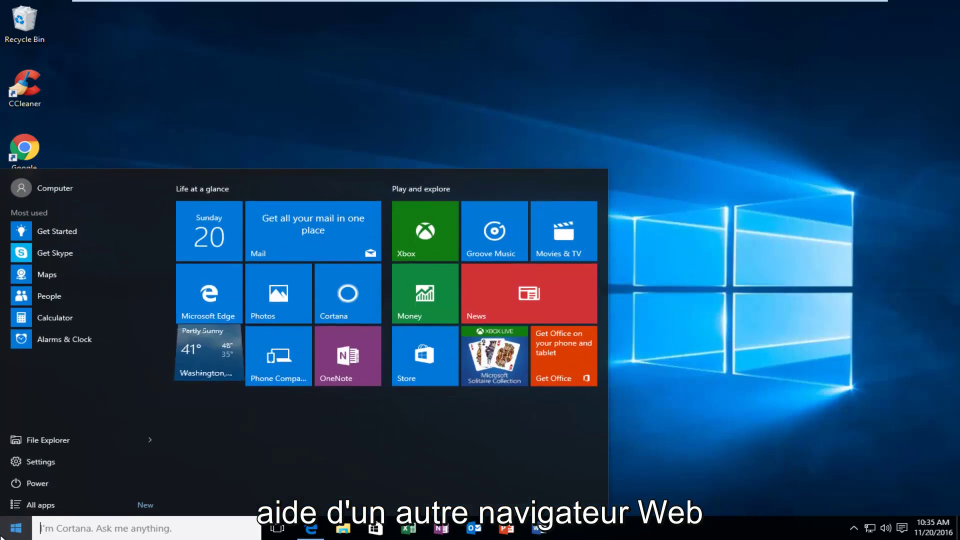
text(pogr)
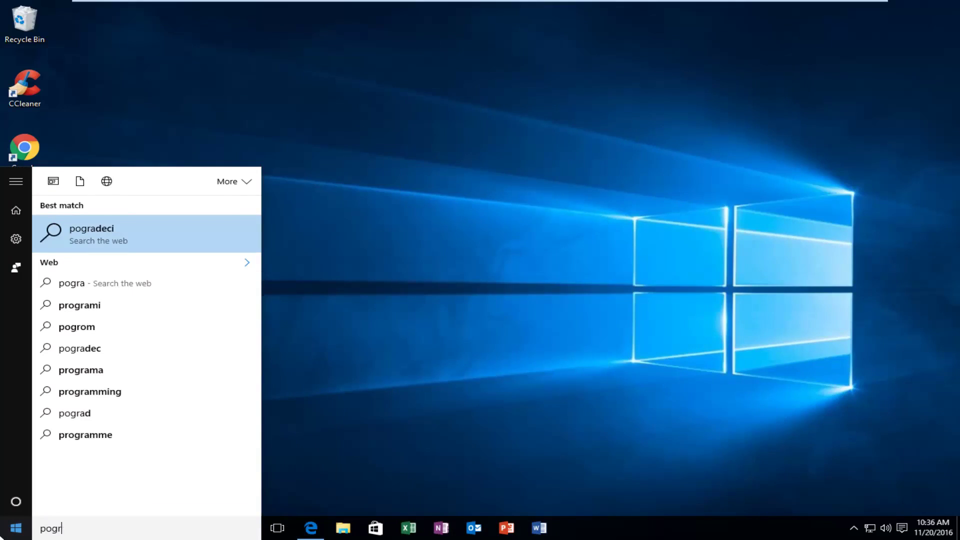
key(BackSpace)
key(BackSpace)
key(BackSpace)
text(rograms)
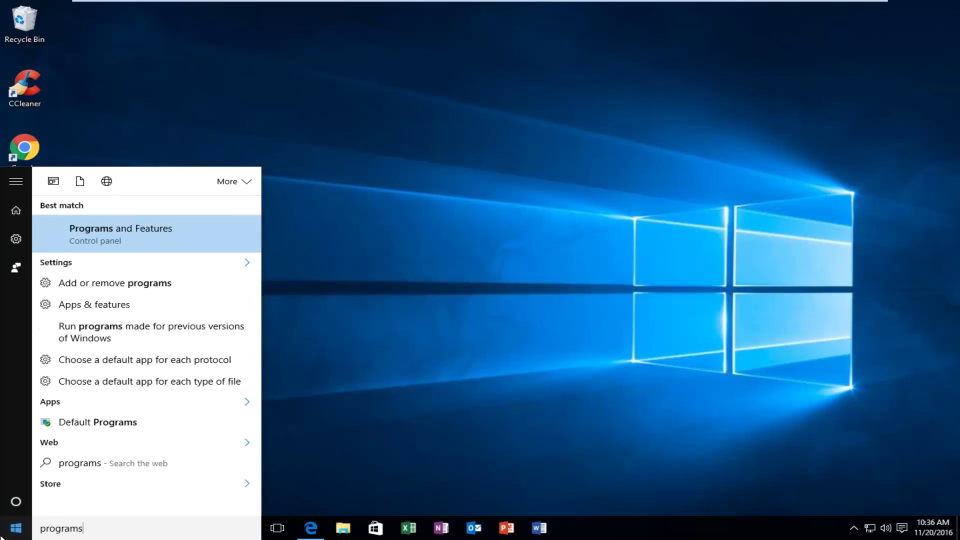
Step: In Programs and Features, select Google Chrome so its Uninstall option appears
click(144, 234)
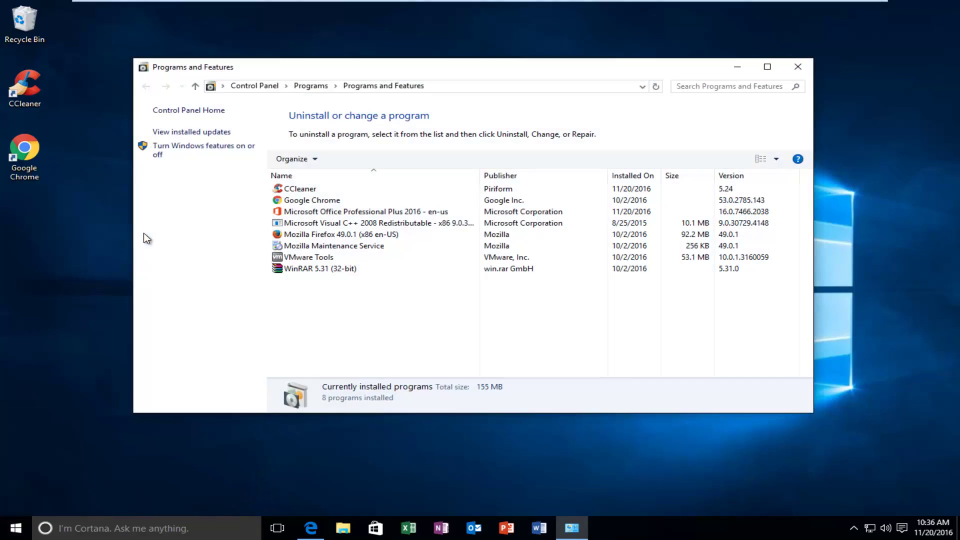
click(292, 202)
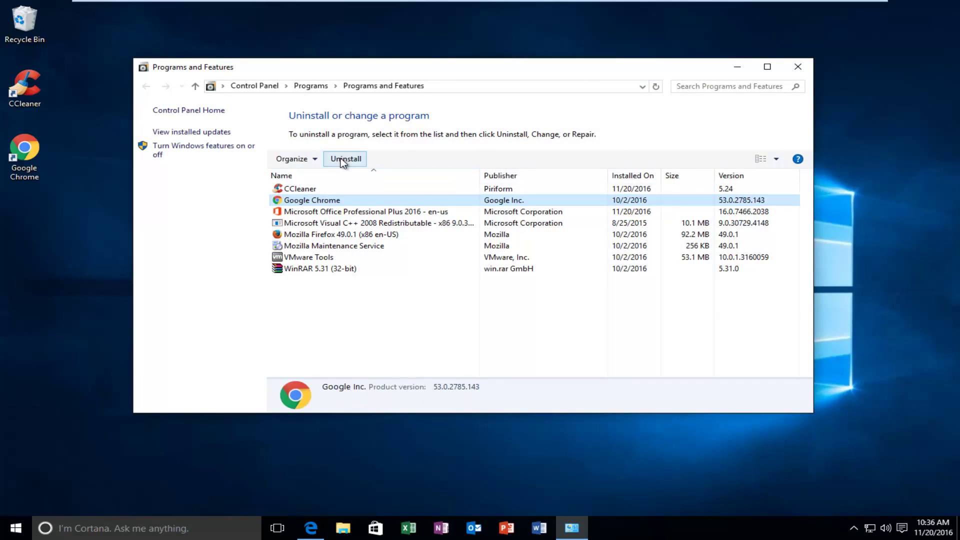